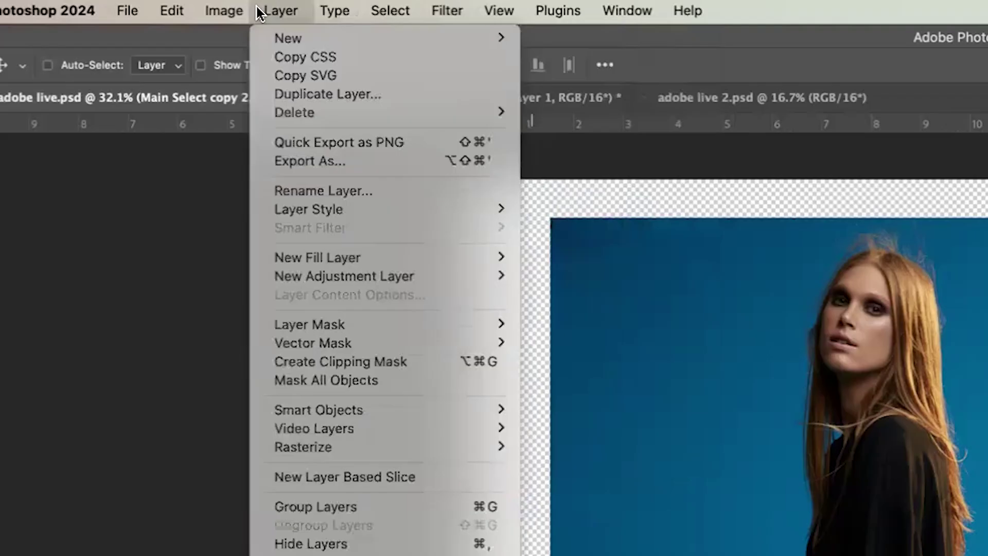
- Sample the blue backdrop in Color Range at several spots, including lower-left and upper-right, at Fuzziness 29
{"action": "mouse_move", "coordinate": [228, 11]}
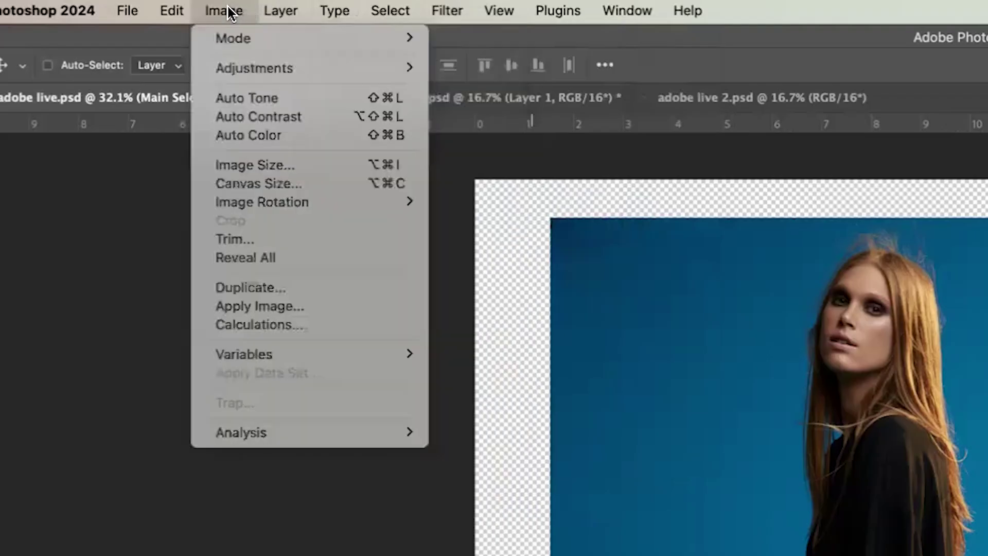
{"action": "mouse_move", "coordinate": [381, 11]}
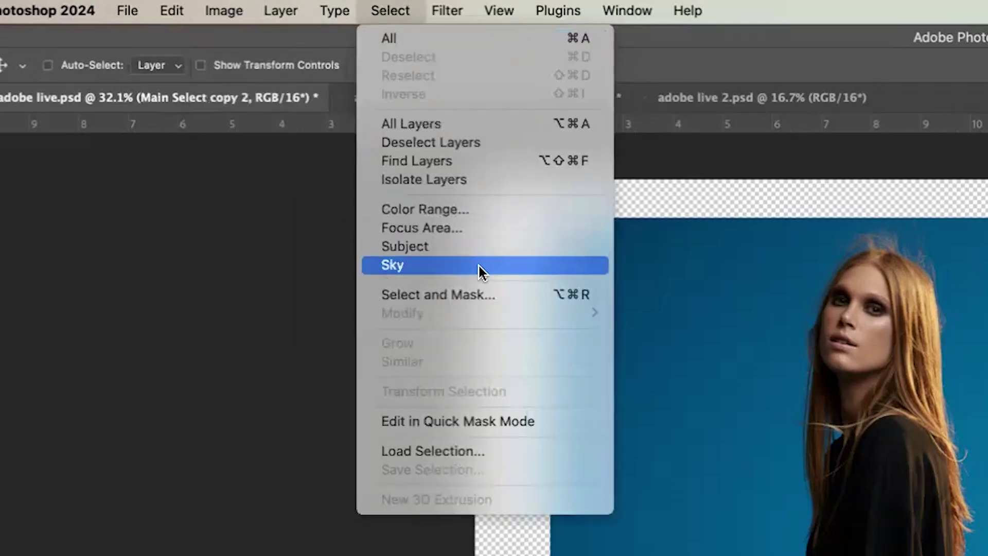
{"action": "left_click", "coordinate": [484, 212]}
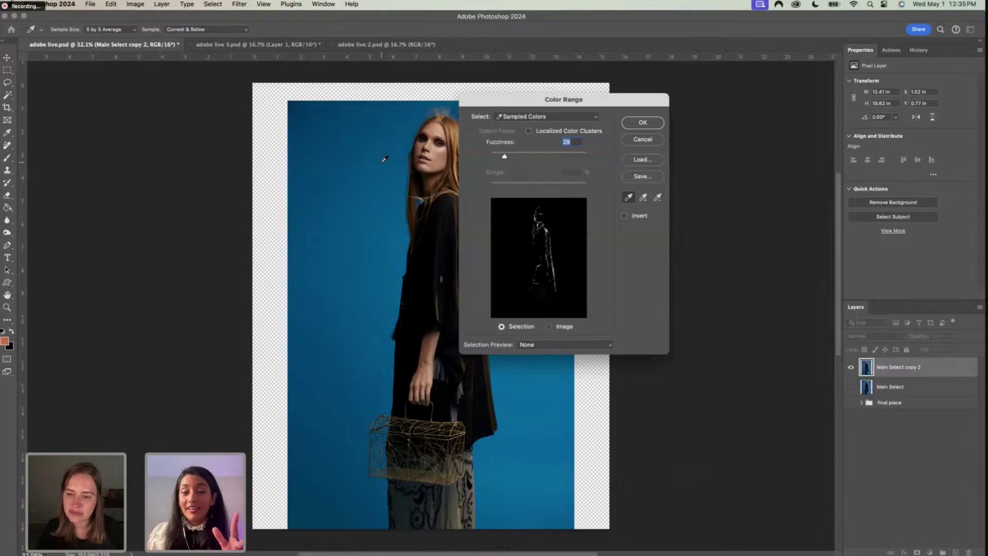
{"action": "left_click", "coordinate": [385, 159]}
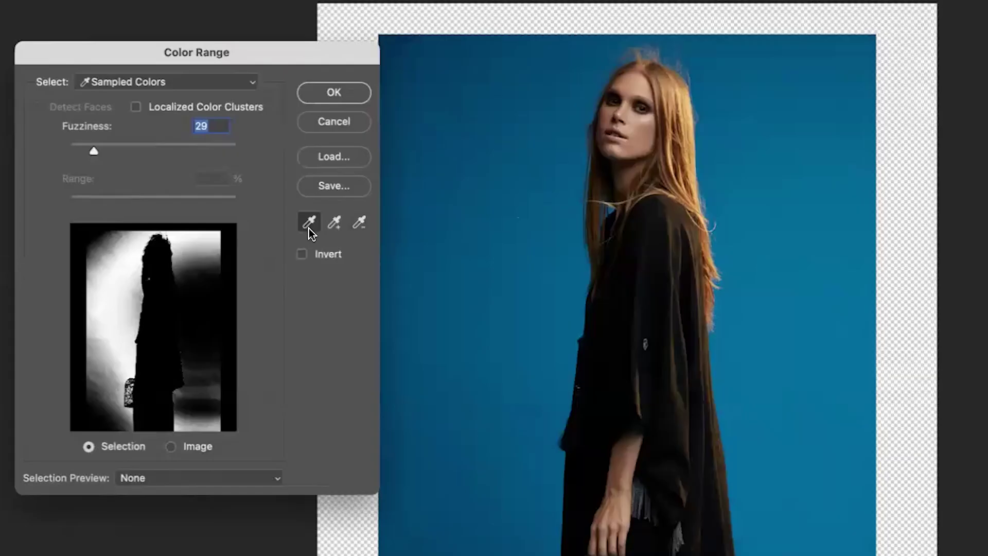
{"action": "left_click", "coordinate": [538, 245]}
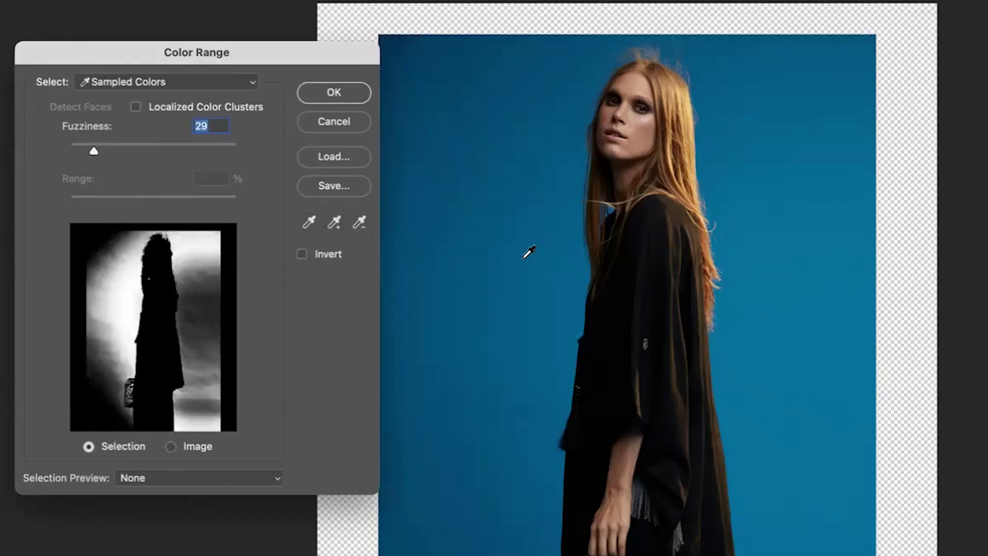
{"action": "left_click", "coordinate": [336, 225]}
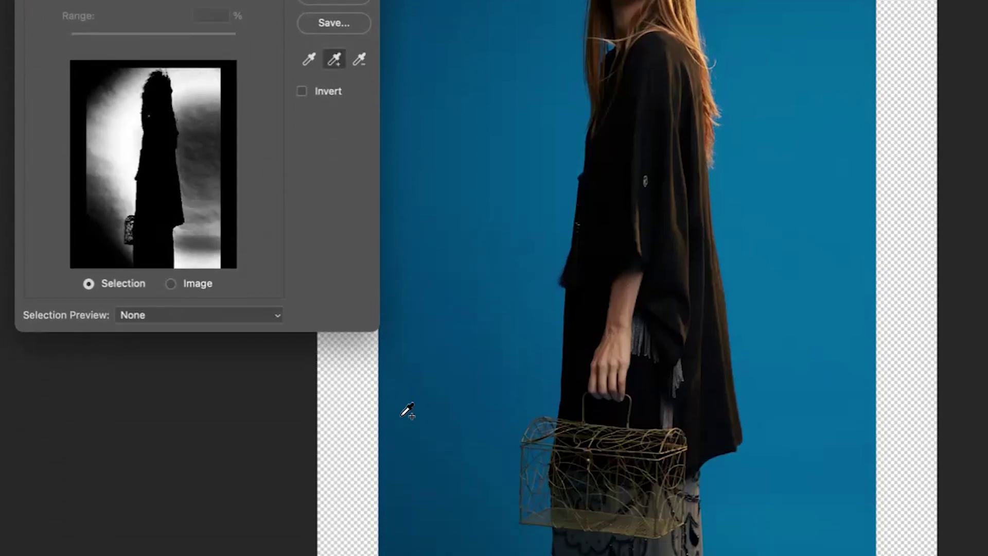
{"action": "left_click", "coordinate": [448, 470]}
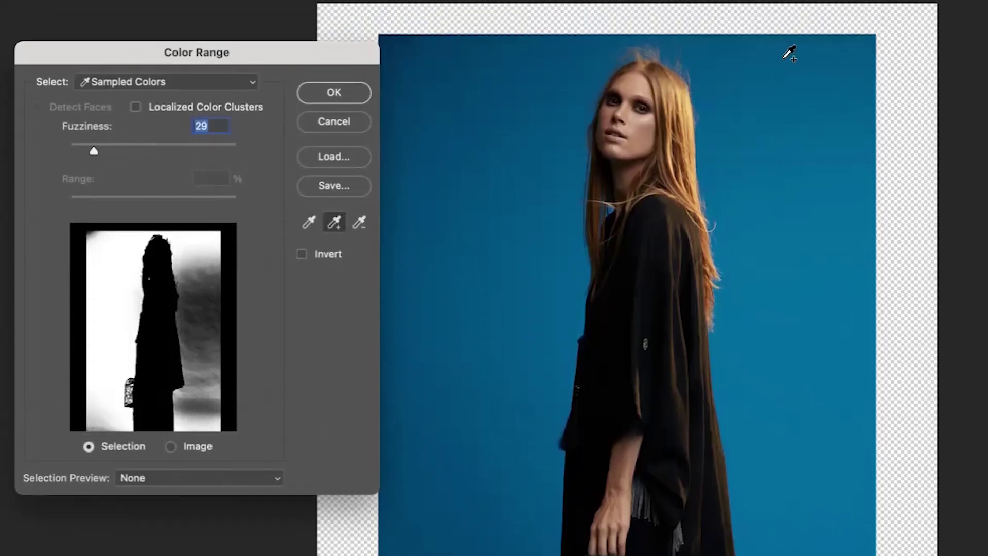
{"action": "left_click", "coordinate": [804, 61]}
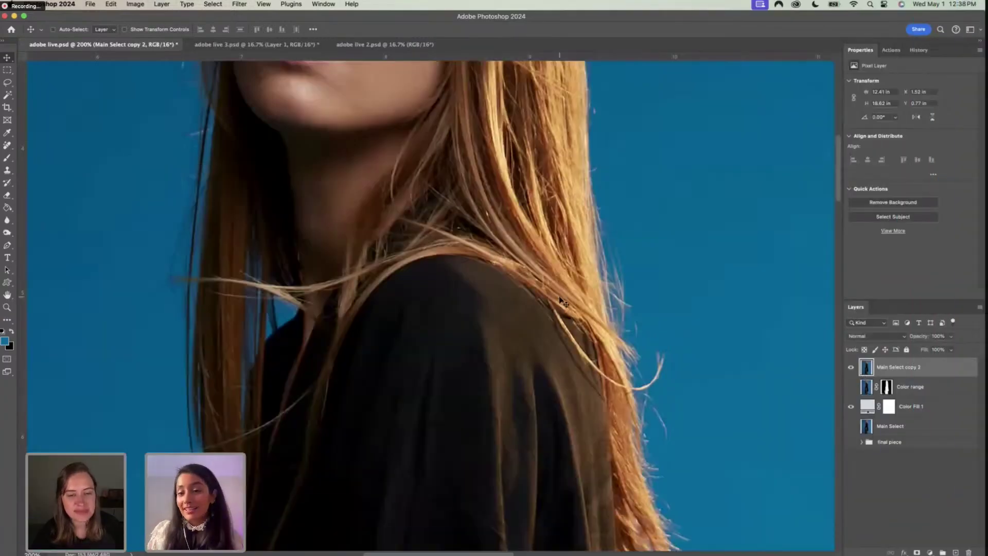
- Select the model automatically with Select > Subject
{"action": "left_click", "coordinate": [208, 3]}
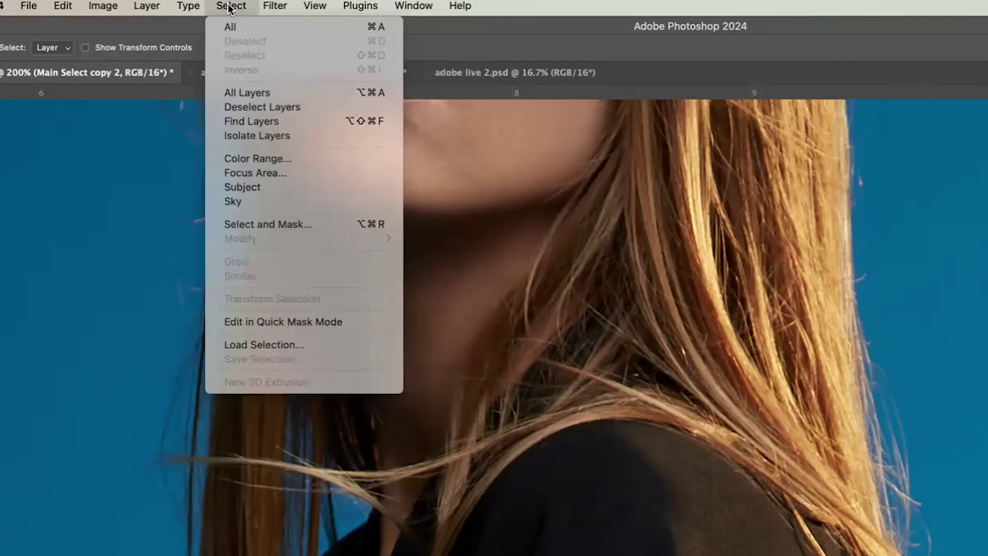
{"action": "left_click", "coordinate": [292, 188]}
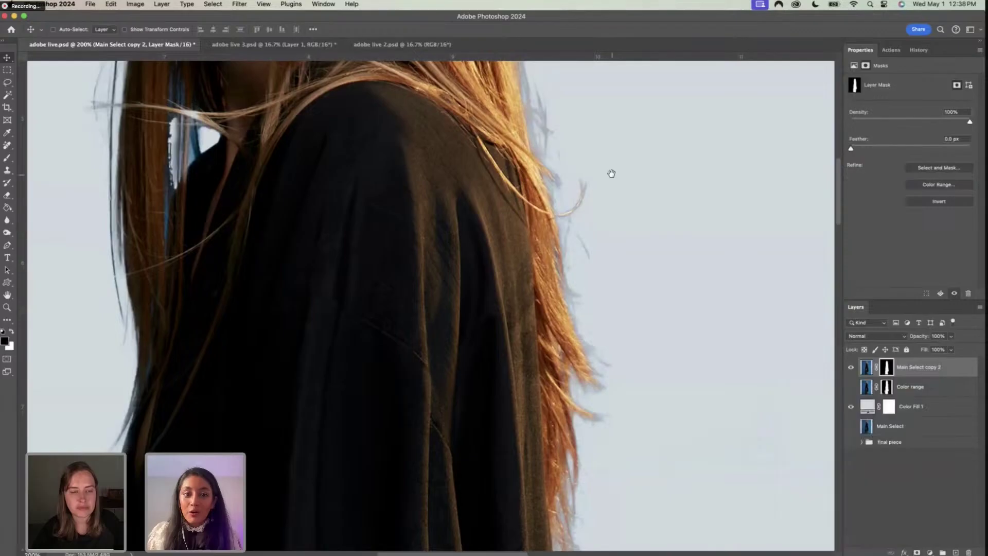
{"action": "scroll", "coordinate": [611, 172], "scroll_direction": "up", "scroll_amount": 5}
{"action": "scroll", "coordinate": [633, 249], "scroll_direction": "up", "scroll_amount": 6}
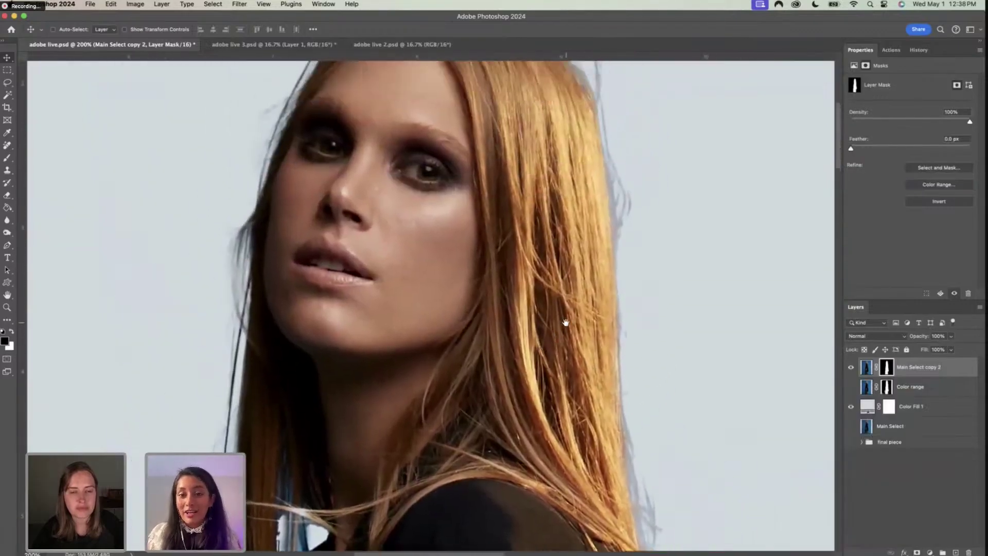
{"action": "scroll", "coordinate": [566, 321], "scroll_direction": "up", "scroll_amount": 4}
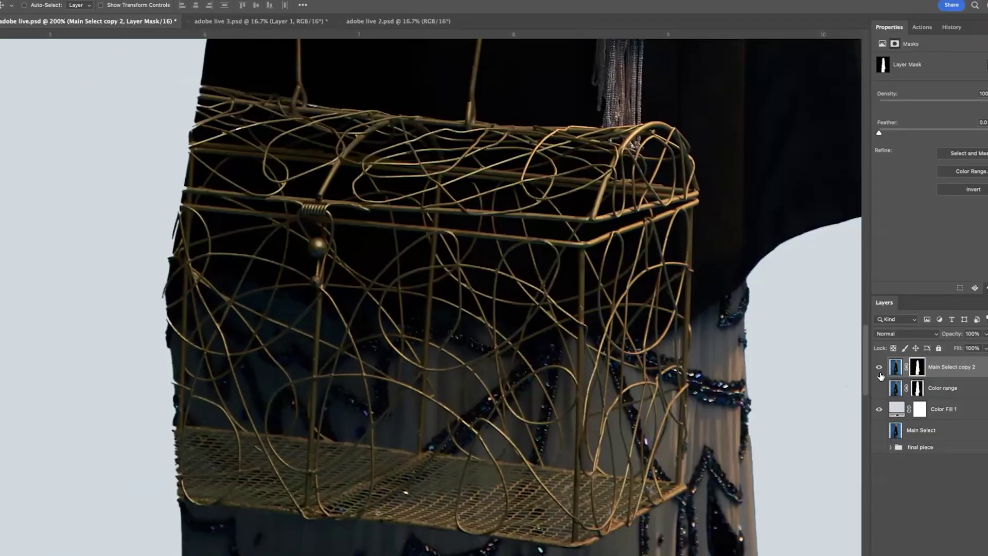
- Hide Main Select copy 2, show and duplicate the Color range layer, then reshow Main Select copy 2
{"action": "left_click", "coordinate": [878, 367]}
{"action": "left_click", "coordinate": [879, 388]}
{"action": "left_click", "coordinate": [917, 389]}
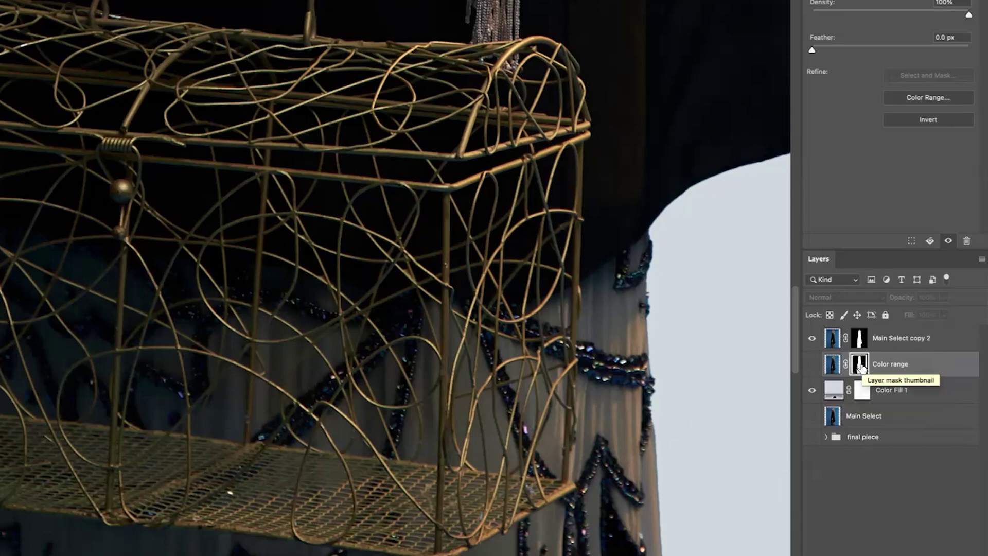
{"action": "key", "text": "super+j"}
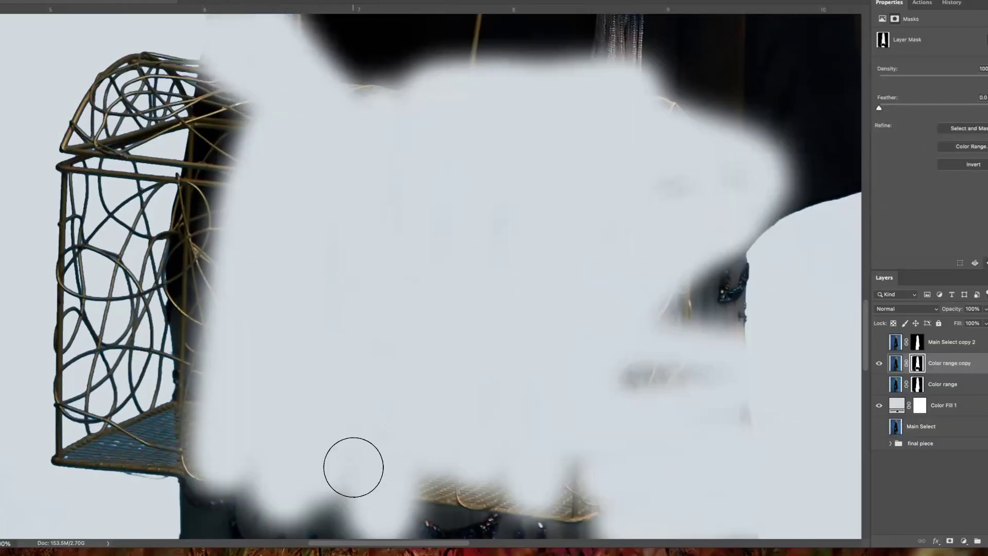
{"action": "left_click", "coordinate": [879, 342]}
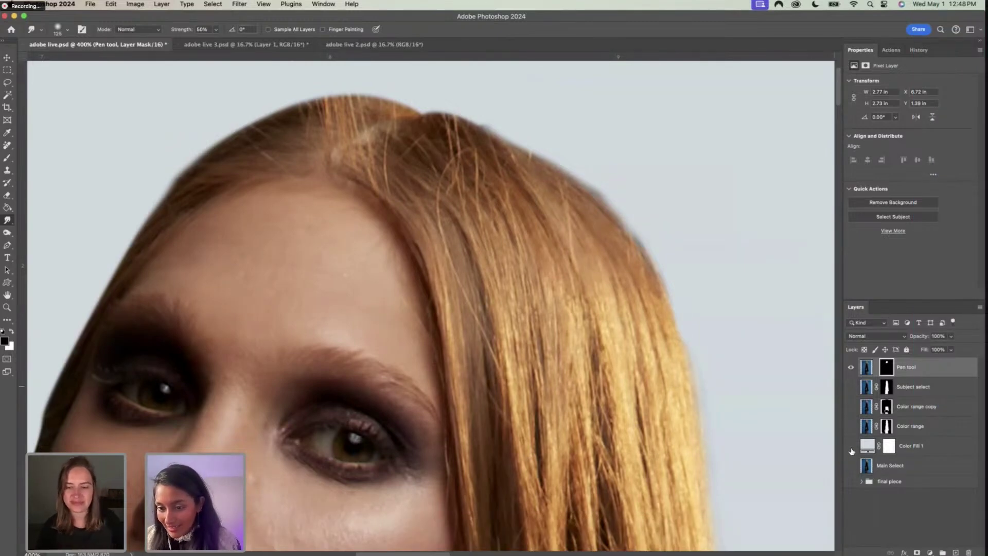
- Hide Color Fill 1, show the original Main Select layer, and add a new empty top layer
{"action": "left_click", "coordinate": [850, 446]}
{"action": "left_click", "coordinate": [851, 466]}
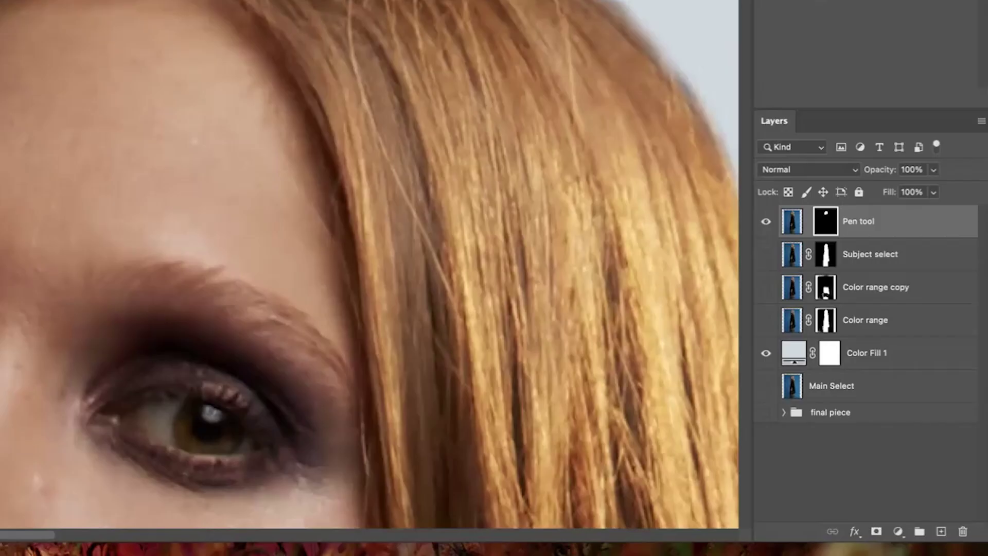
{"action": "left_click", "coordinate": [941, 533]}
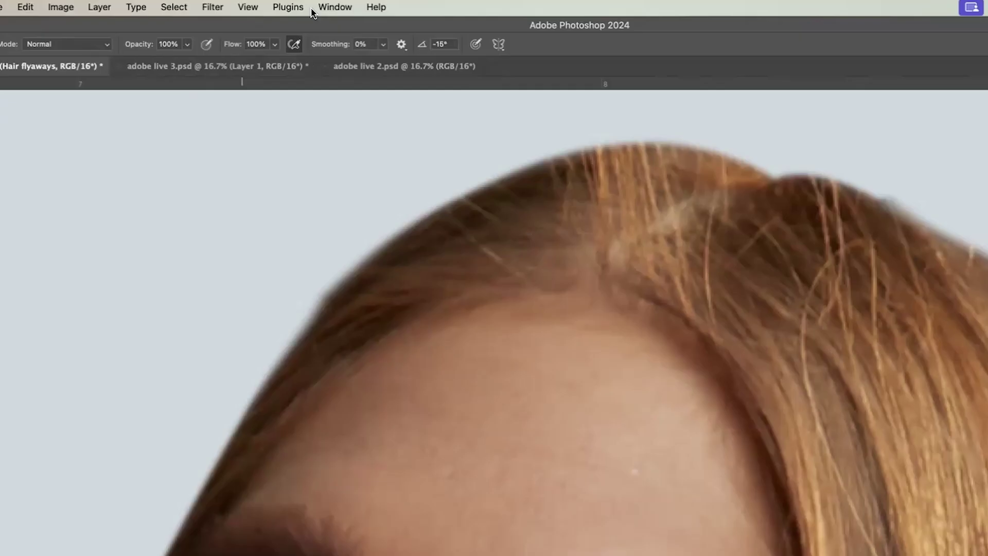
- Enable brush Shape Dynamics with Size Jitter Control set to Fade over 500 steps
{"action": "left_click", "coordinate": [247, 7]}
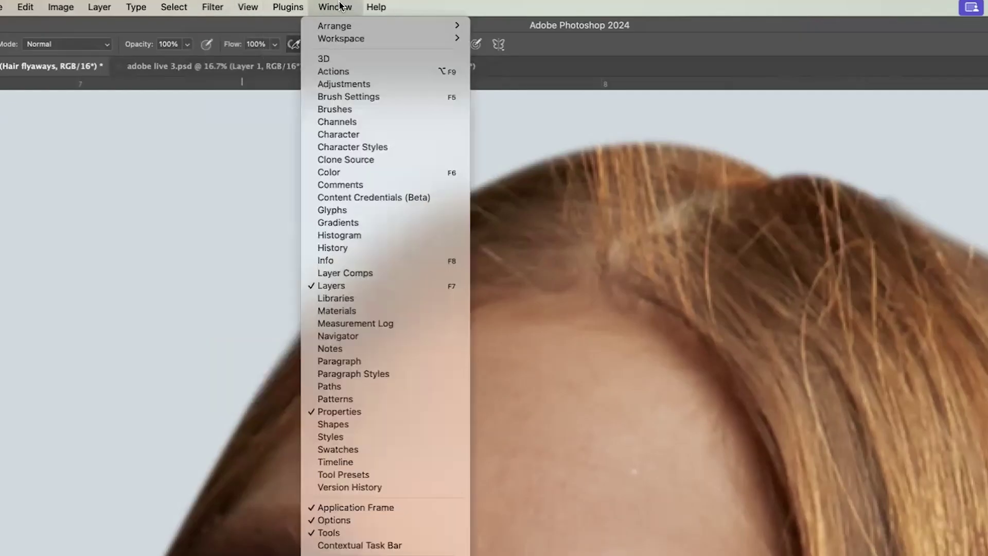
{"action": "left_click", "coordinate": [378, 96]}
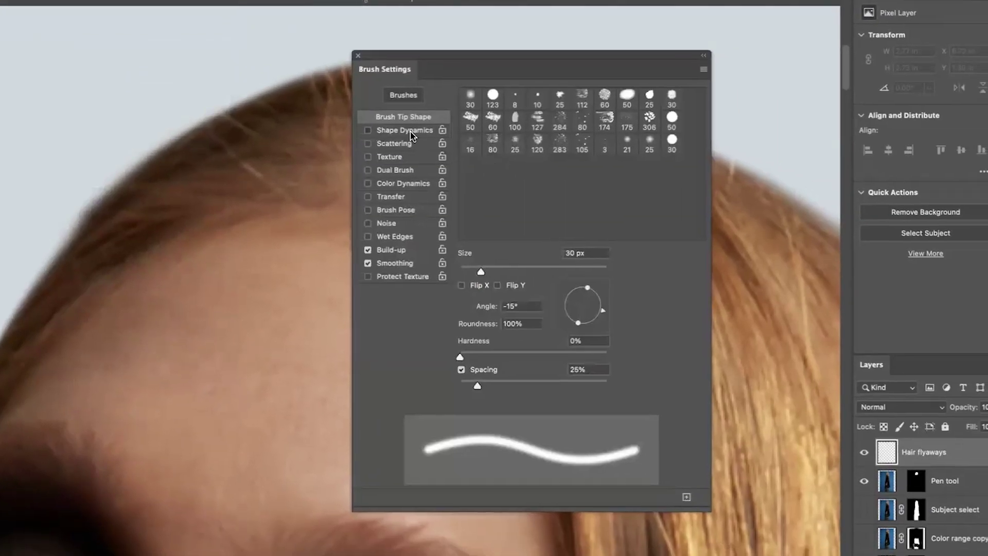
{"action": "left_click", "coordinate": [411, 132]}
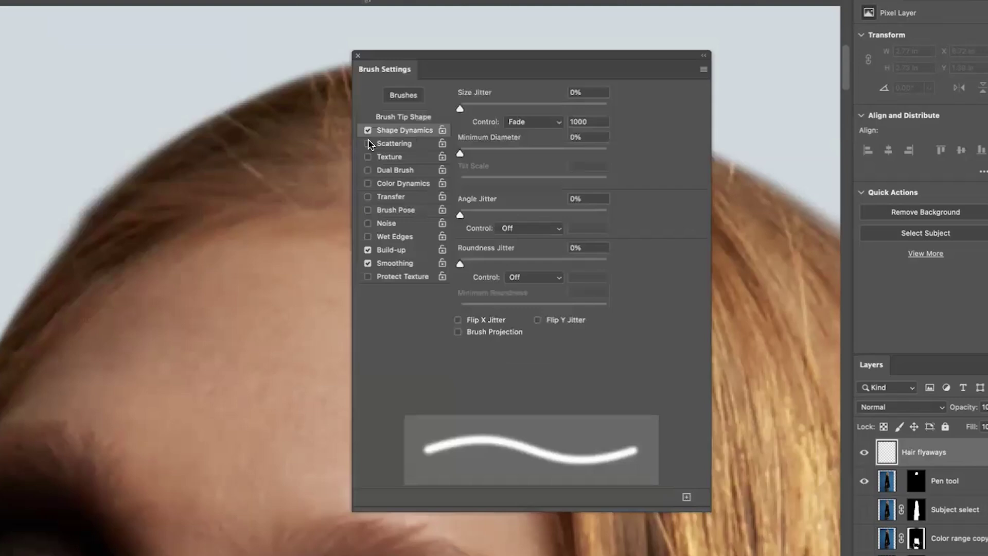
{"action": "left_click", "coordinate": [530, 122]}
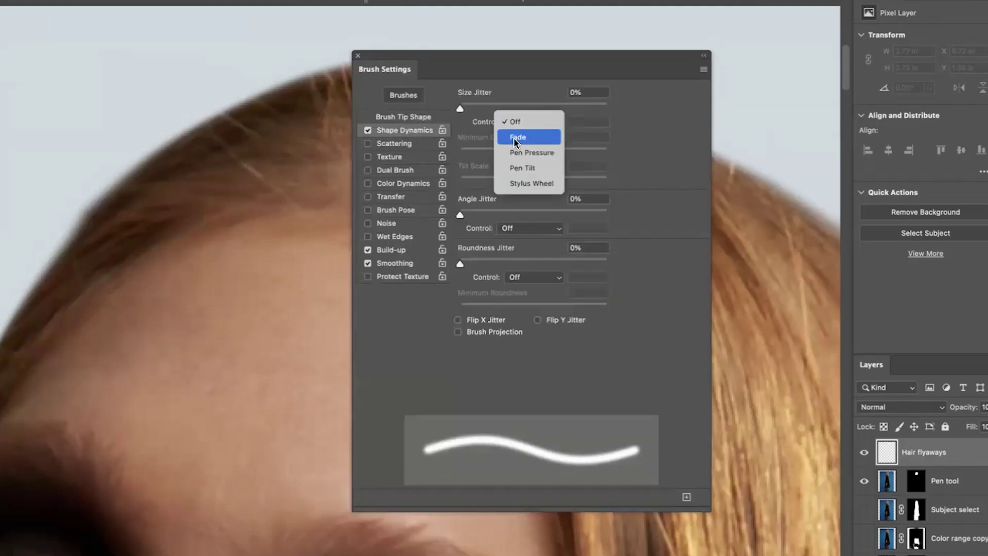
{"action": "left_click", "coordinate": [516, 137]}
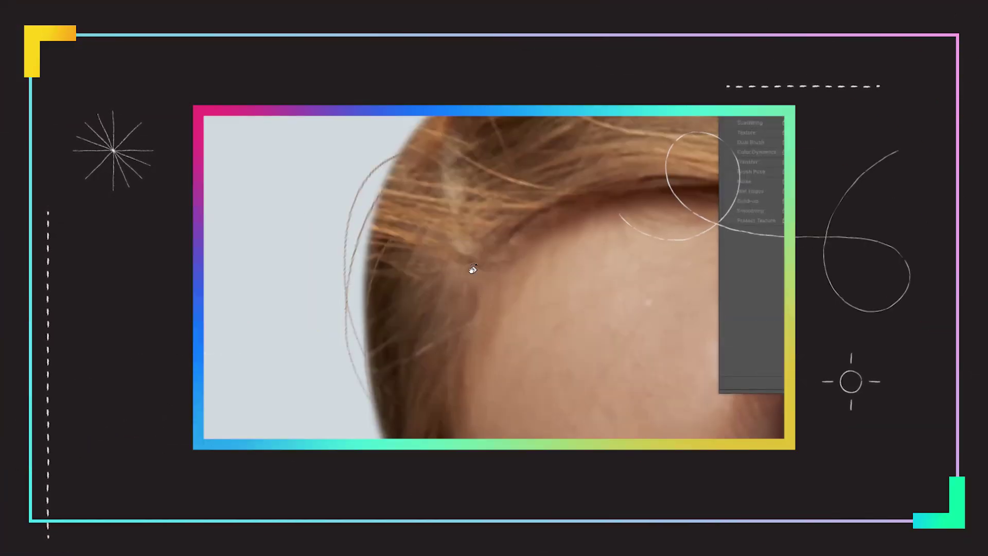
- Zoom and pan to bring the hairline and parting into view for painting flyaways
{"action": "scroll", "coordinate": [463, 278], "scroll_direction": "up", "scroll_amount": 5}
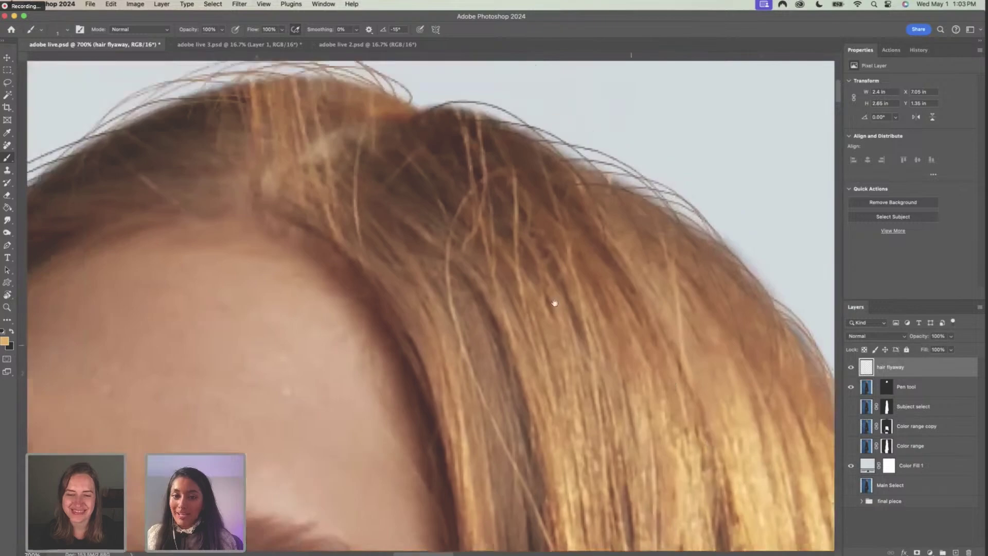
{"action": "left_click_drag", "start_coordinate": [555, 304], "coordinate": [669, 206]}
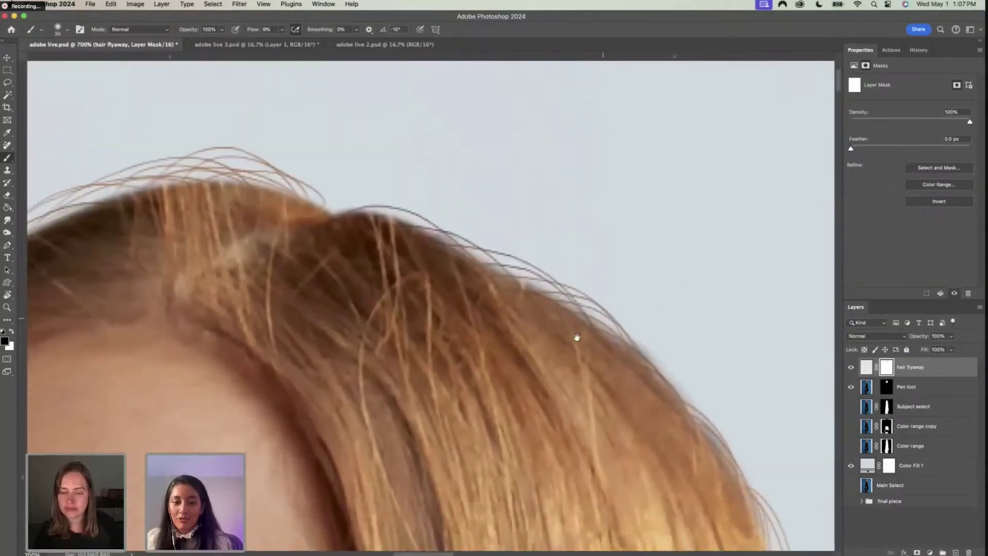
{"action": "scroll", "coordinate": [573, 335], "scroll_direction": "left", "scroll_amount": 10}
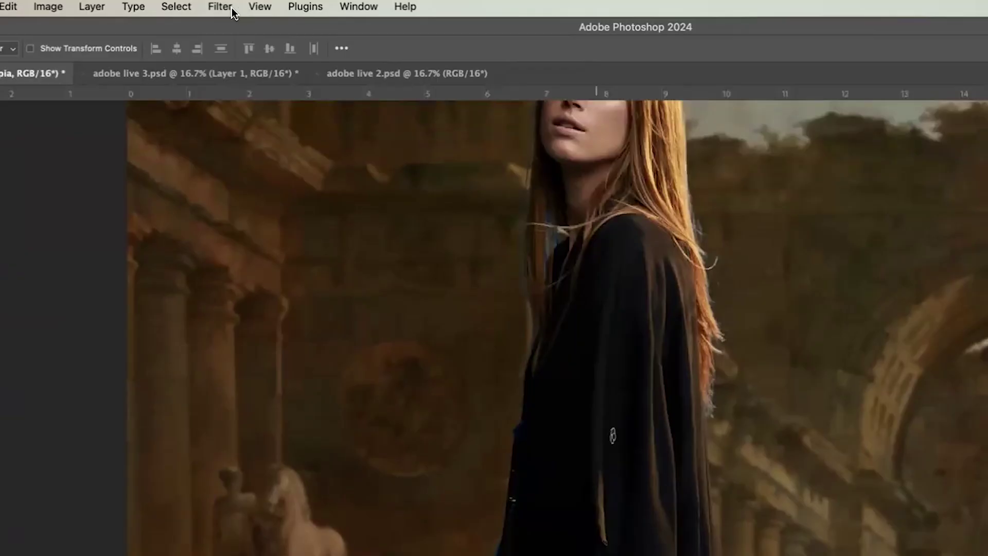
- Gaussian-blur the ruins backdrop and add a Brightness/Contrast adjustment to test brightness levels
{"action": "left_click", "coordinate": [226, 7]}
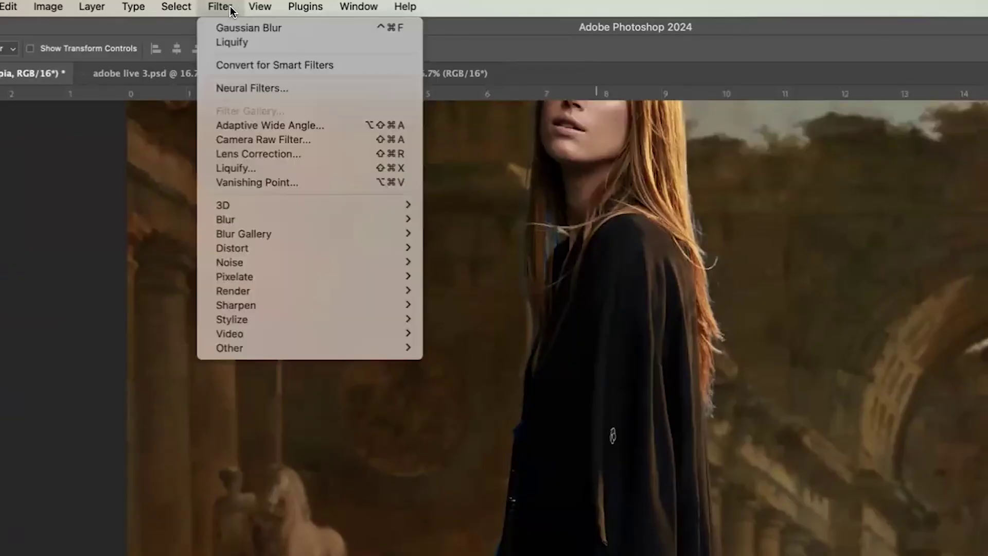
{"action": "mouse_move", "coordinate": [246, 218]}
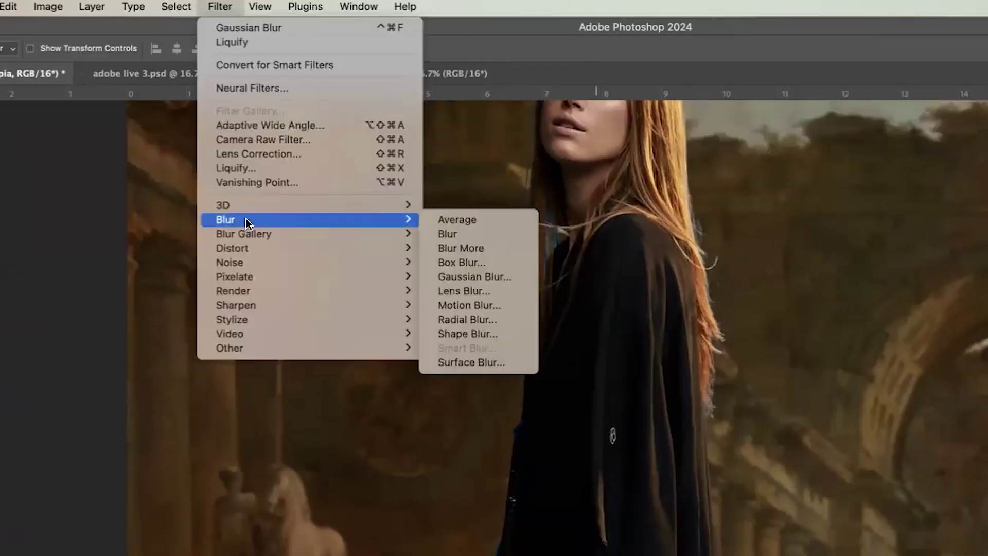
{"action": "left_click", "coordinate": [487, 276]}
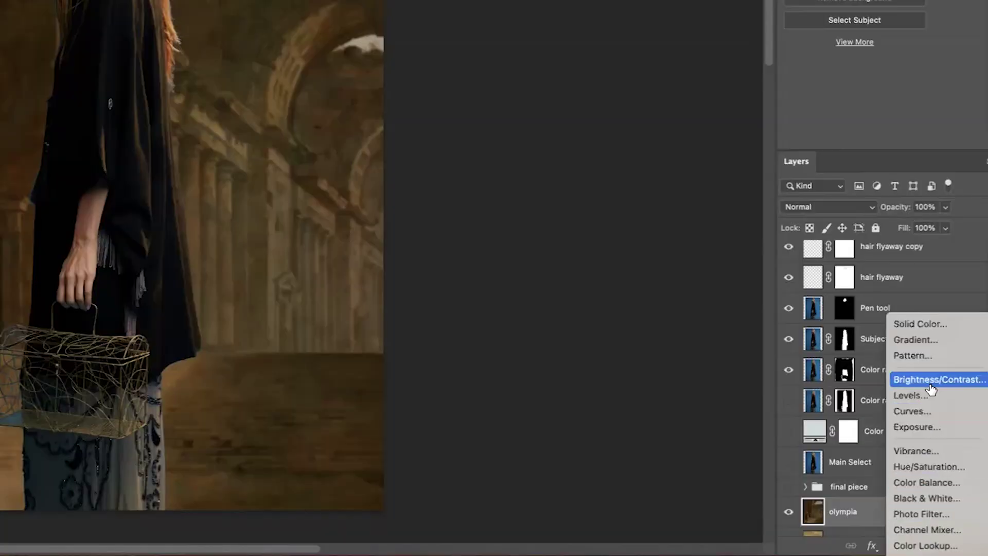
{"action": "left_click", "coordinate": [931, 381]}
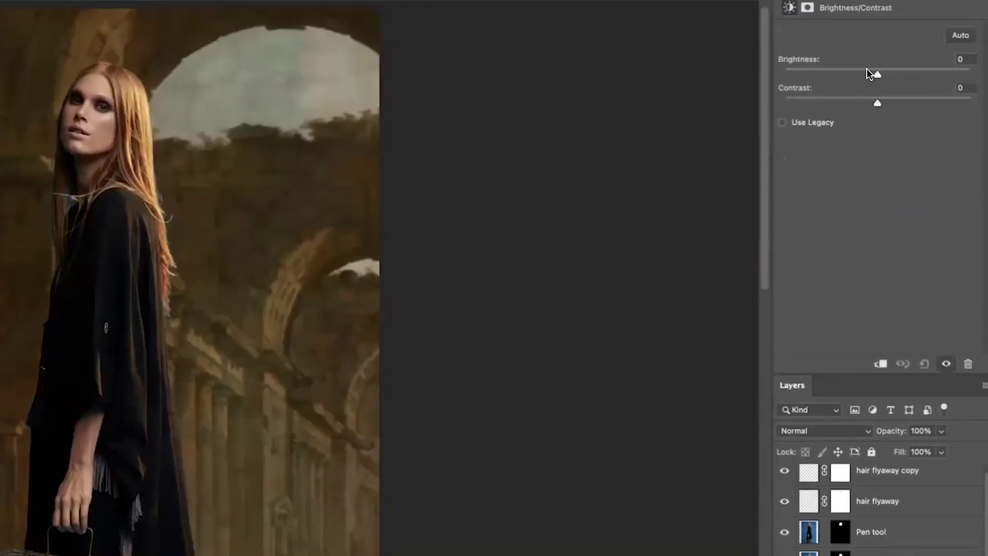
{"action": "left_click_drag", "start_coordinate": [869, 72], "coordinate": [862, 78]}
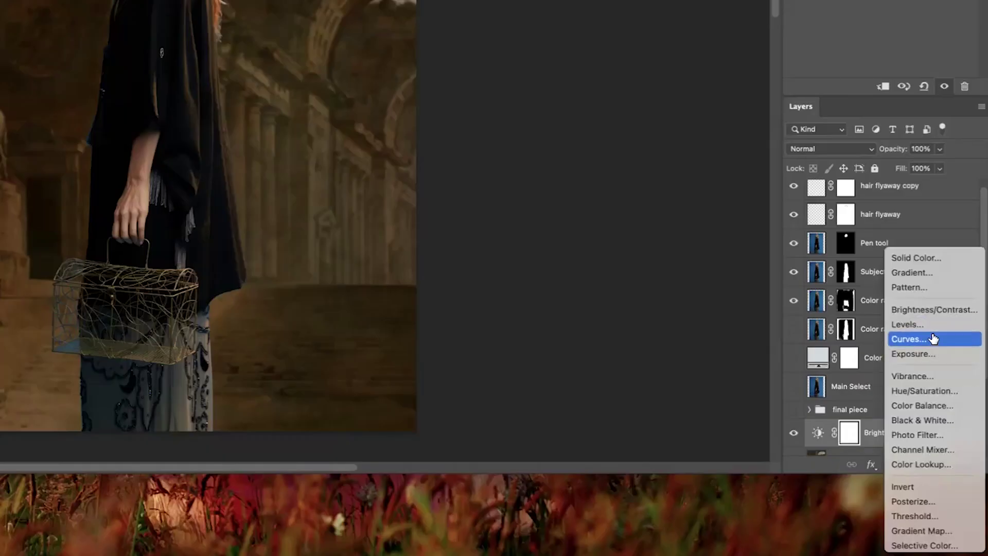
- Add a Curves adjustment darkening input 128 to output 110, and shrink the brush for its mask
{"action": "left_click", "coordinate": [933, 338]}
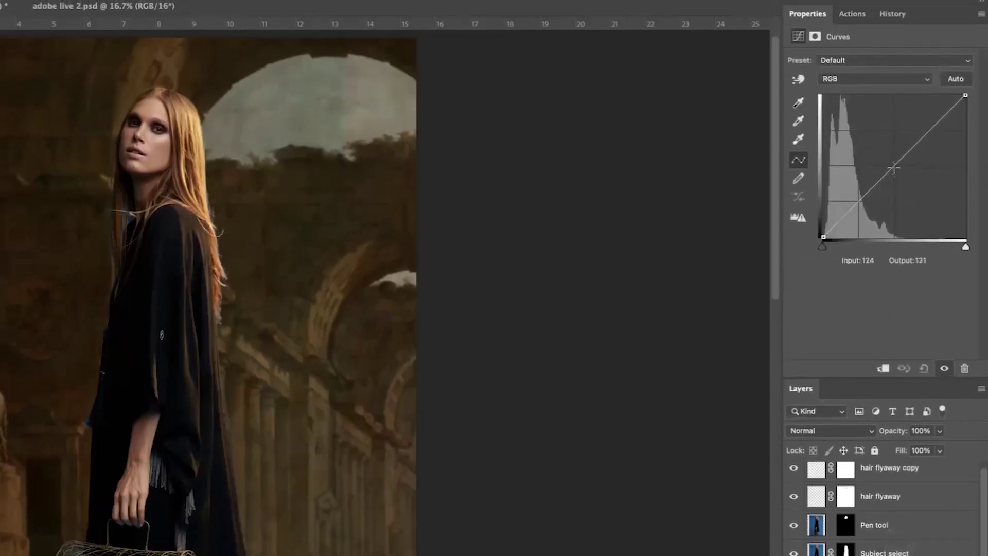
{"action": "left_click_drag", "start_coordinate": [894, 167], "coordinate": [896, 176]}
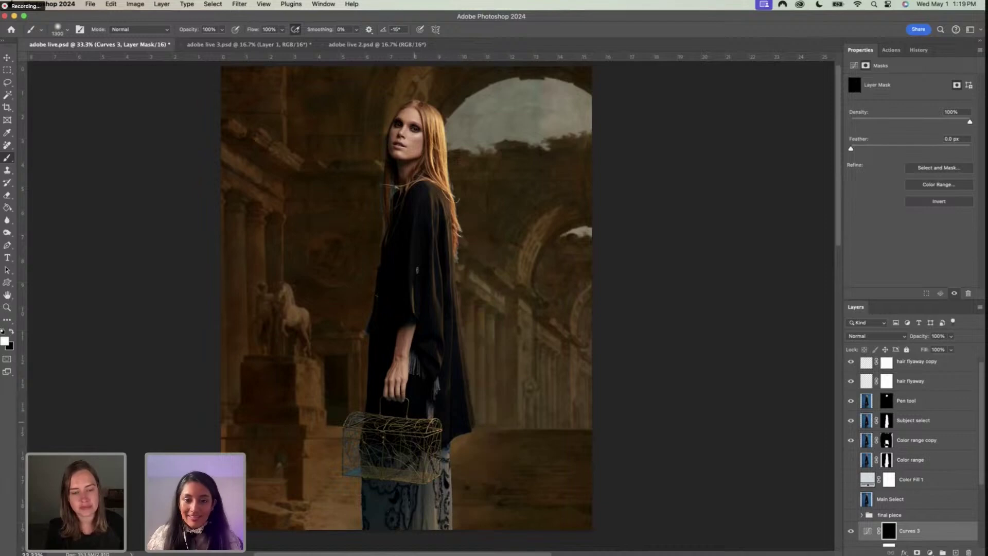
{"action": "key", "text": "bracketleft"}
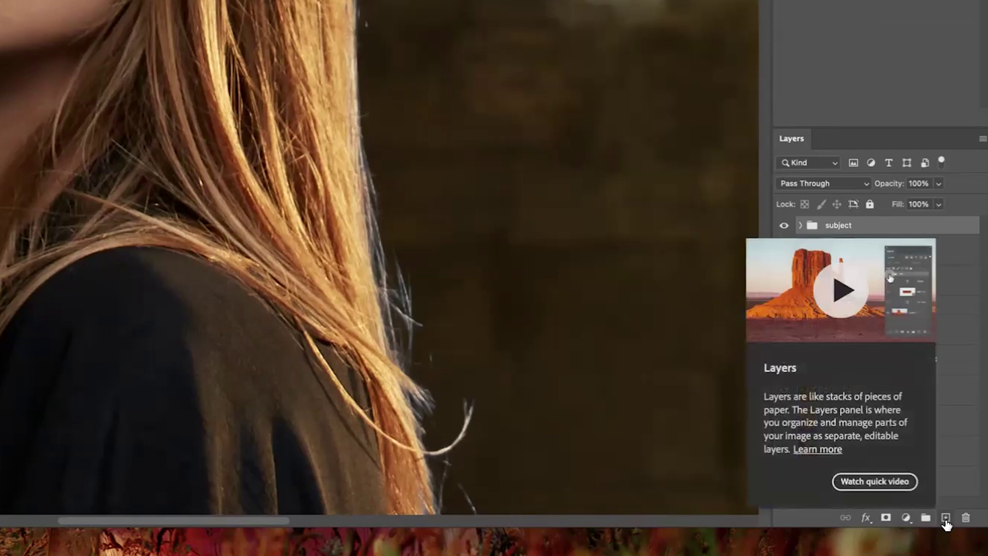
- Create a new layer named Color in Color blend mode, clipped to the subject group
{"action": "left_click", "coordinate": [944, 518]}
{"action": "double_click", "coordinate": [840, 232]}
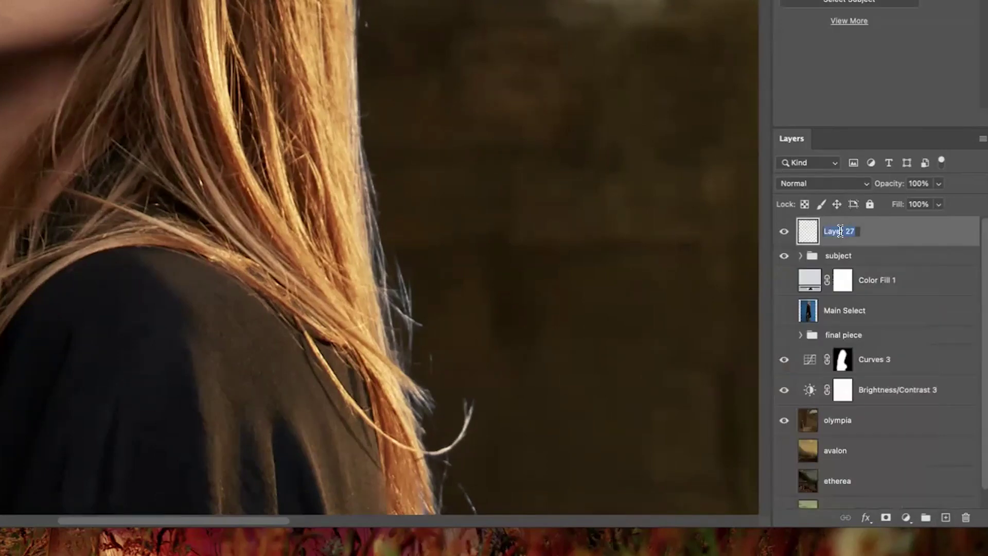
{"action": "left_click", "coordinate": [837, 184]}
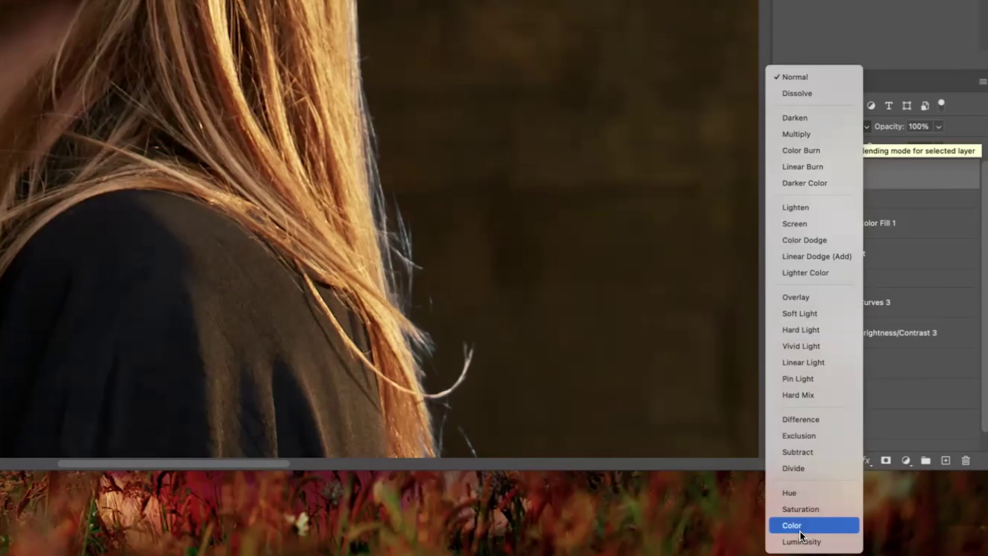
{"action": "left_click", "coordinate": [801, 530]}
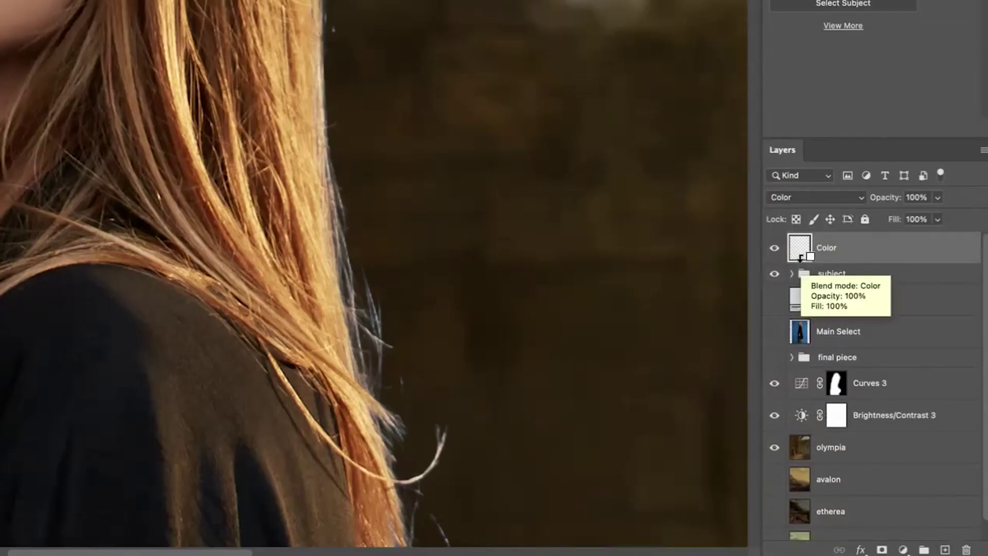
{"action": "left_click", "coordinate": [800, 258], "text": "alt"}
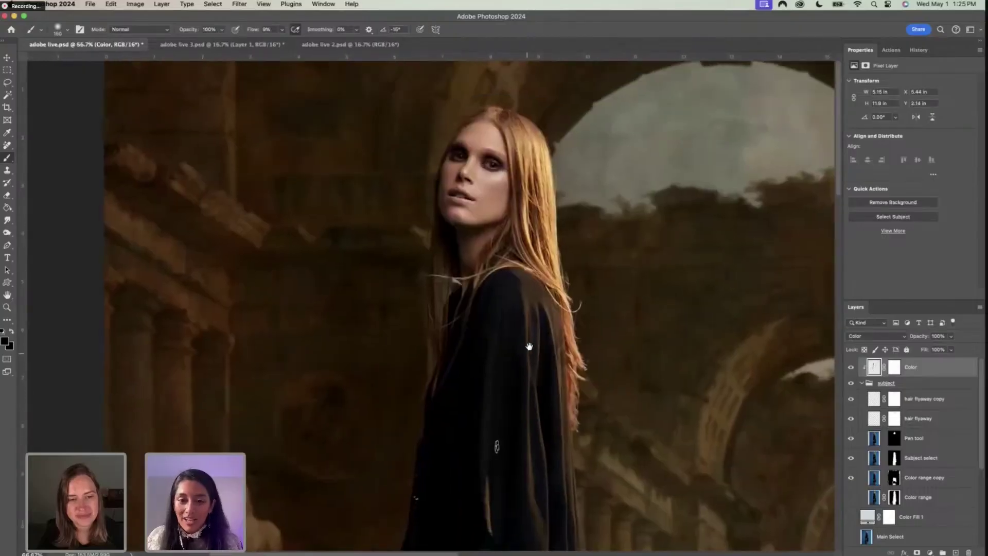
{"action": "scroll", "coordinate": [583, 307], "scroll_direction": "up", "scroll_amount": 2}
{"action": "scroll", "coordinate": [582, 307], "scroll_direction": "up", "scroll_amount": 2}
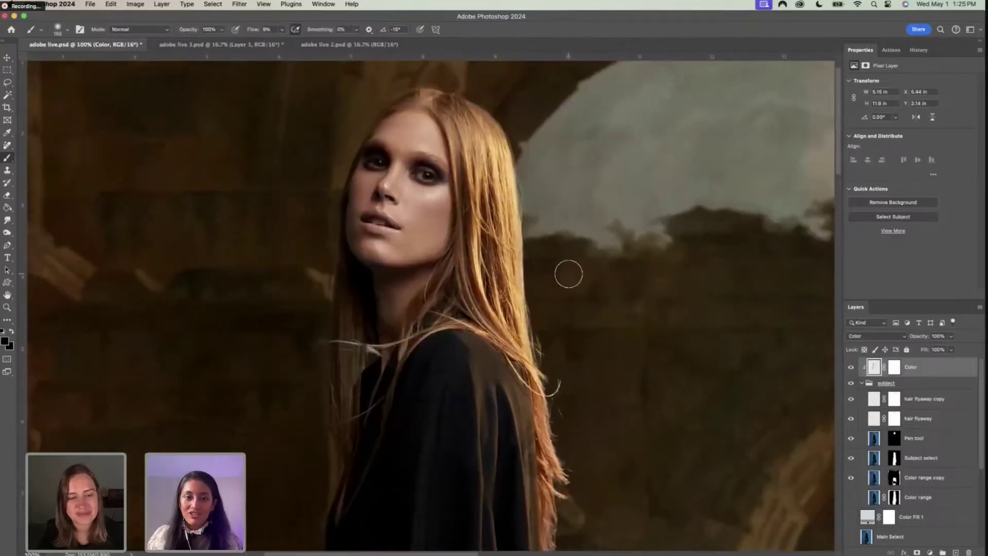